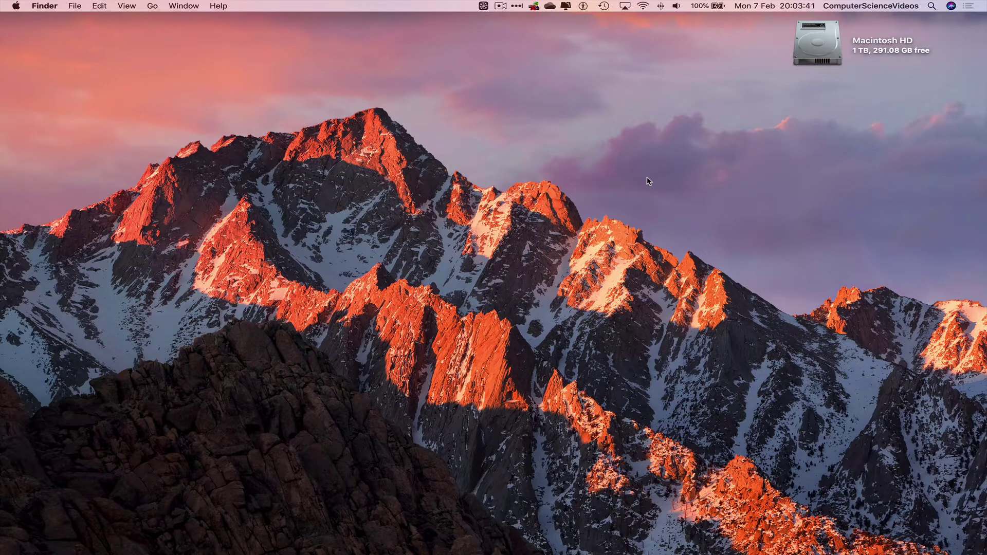
# - Open Launchpad and close it again with Escape without launching anything
pyautogui.moveTo(180, 552)
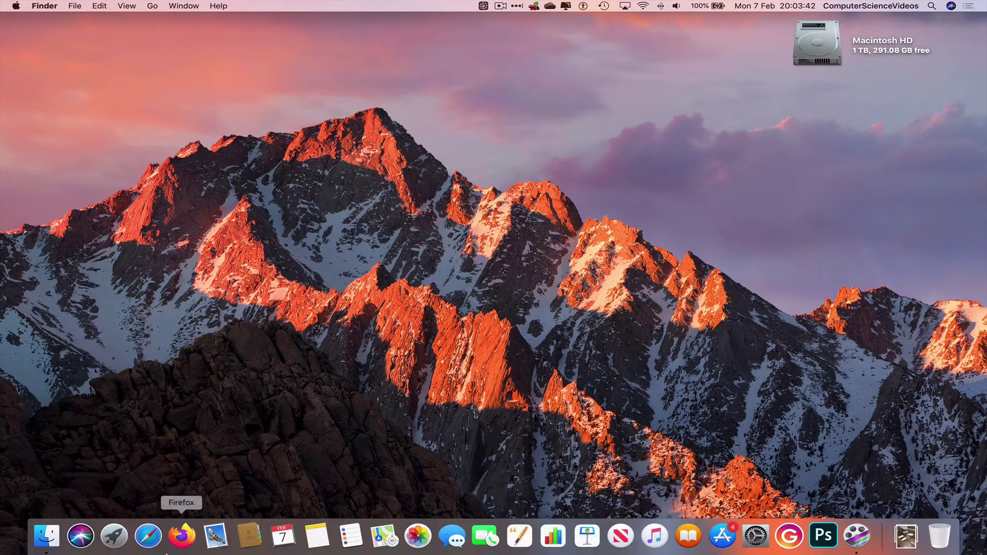
pyautogui.click(115, 550)
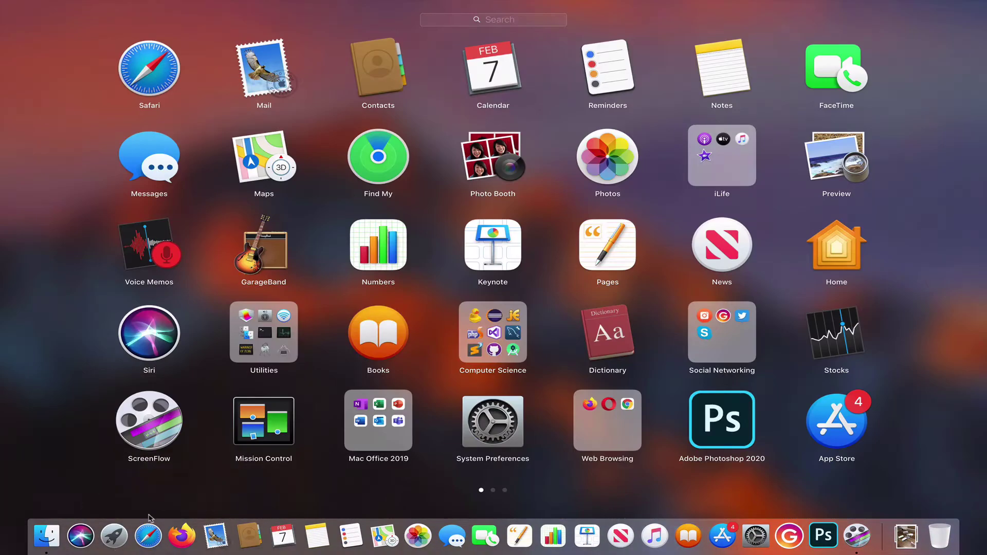
pyautogui.press('Escape')
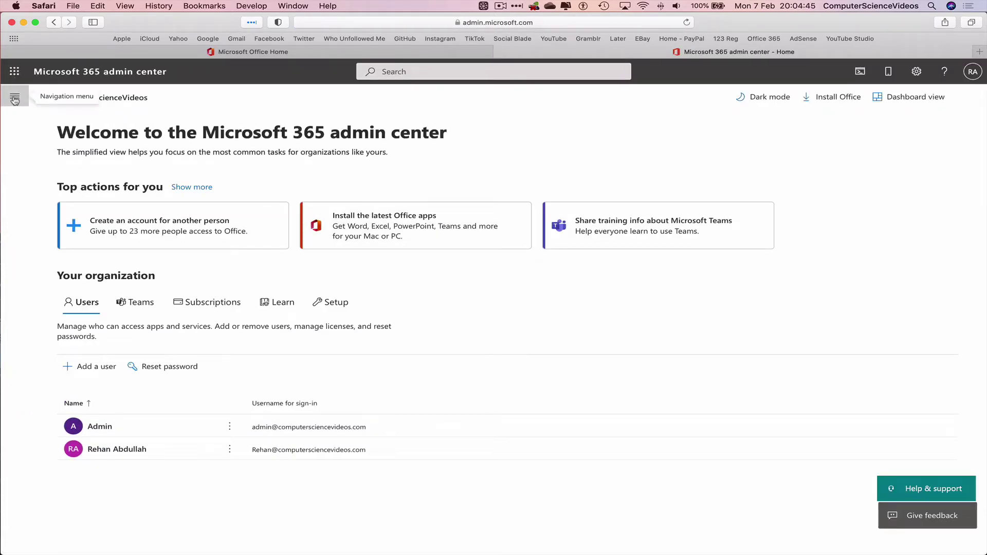
# - Go to Users > Active users and start the extra account protection setup
pyautogui.click(15, 100)
pyautogui.click(59, 140)
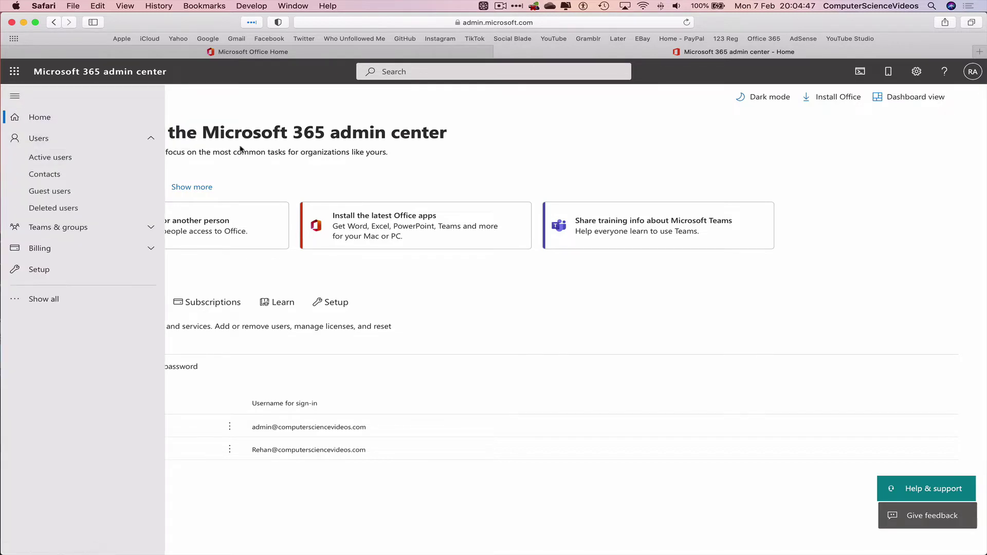
pyautogui.click(87, 157)
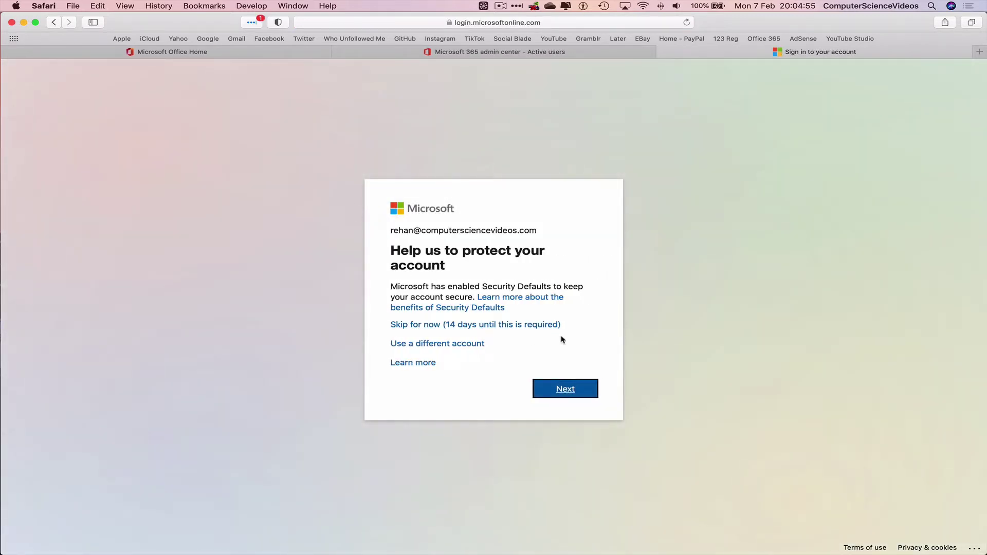
pyautogui.click(578, 393)
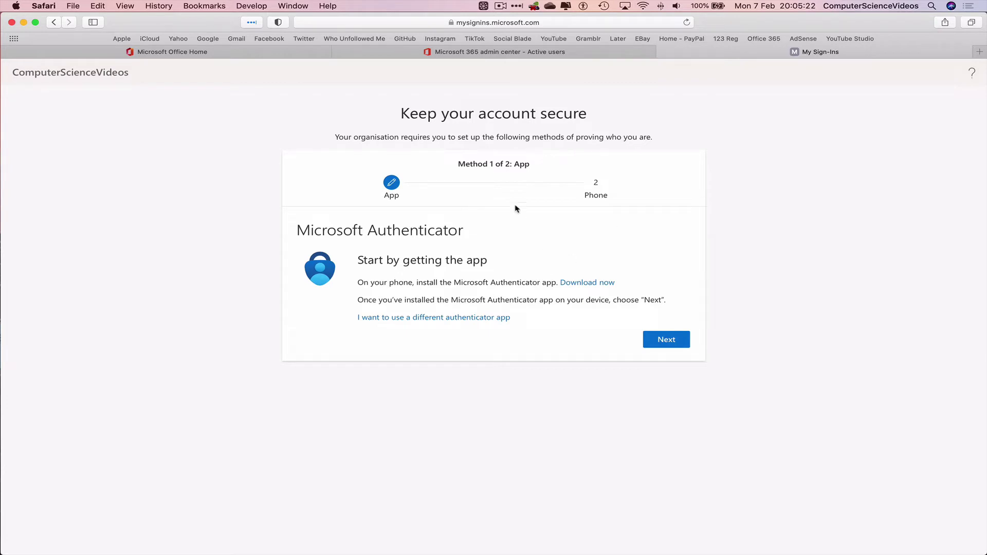
# - Register Microsoft Authenticator by scanning the QR code and approving the test notification
pyautogui.click(672, 343)
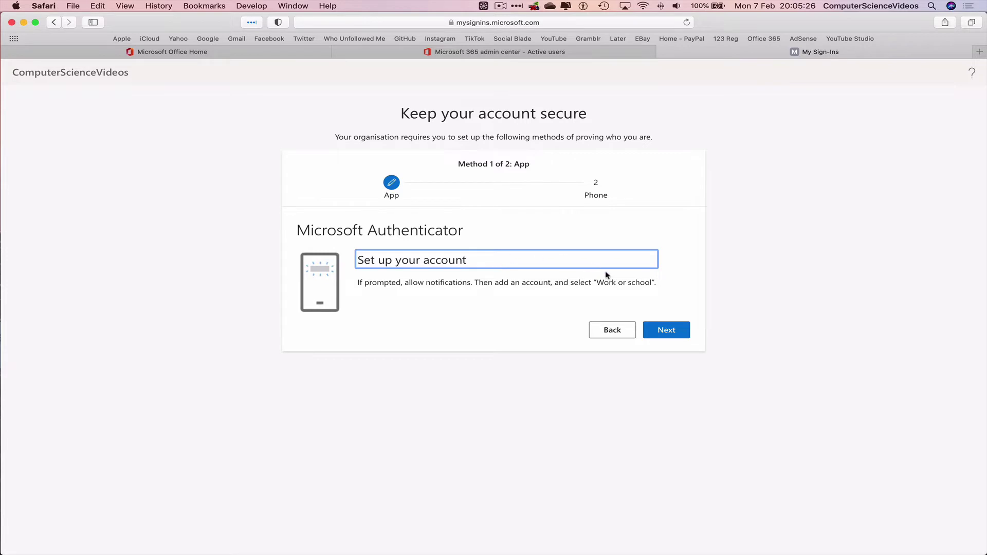
pyautogui.click(683, 336)
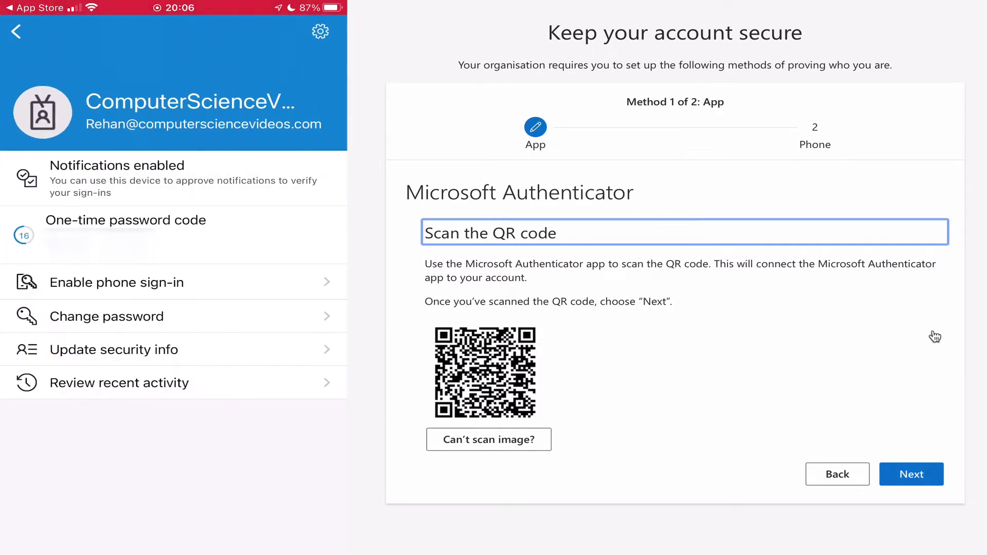
pyautogui.click(929, 476)
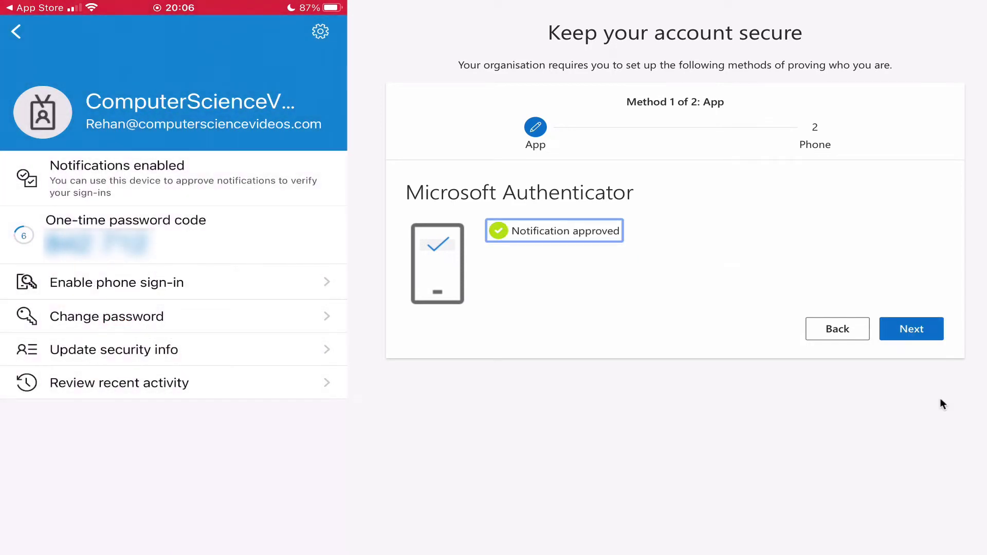
pyautogui.click(917, 337)
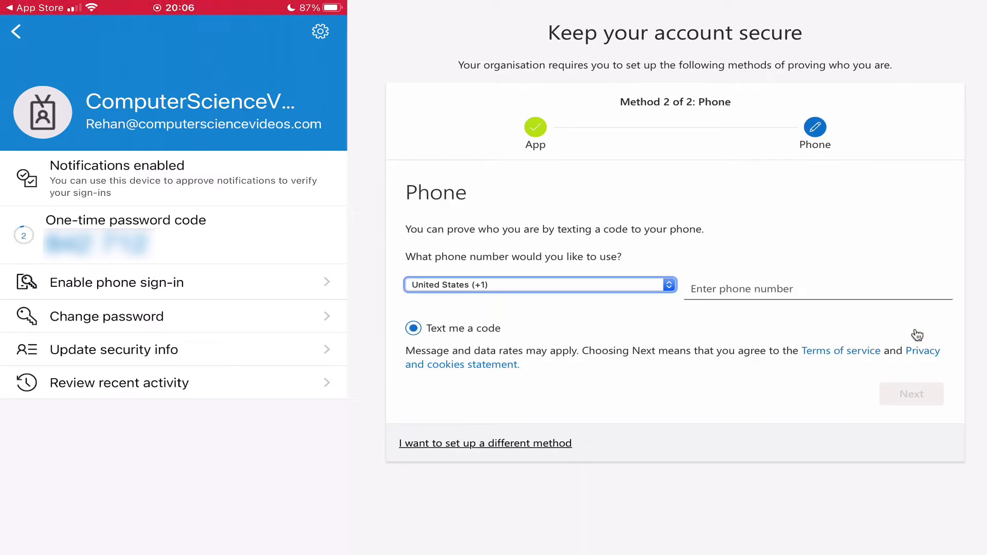
# - Enter the phone number with the United Kingdom (+44) country code and request a code
pyautogui.click(669, 284)
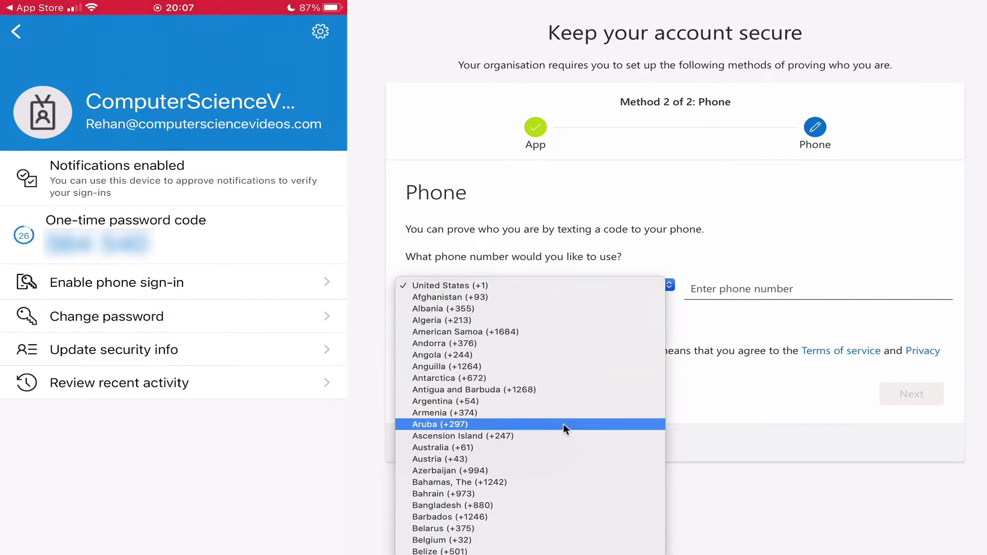
pyautogui.press('Home')
pyautogui.scroll(-20, 564, 429)
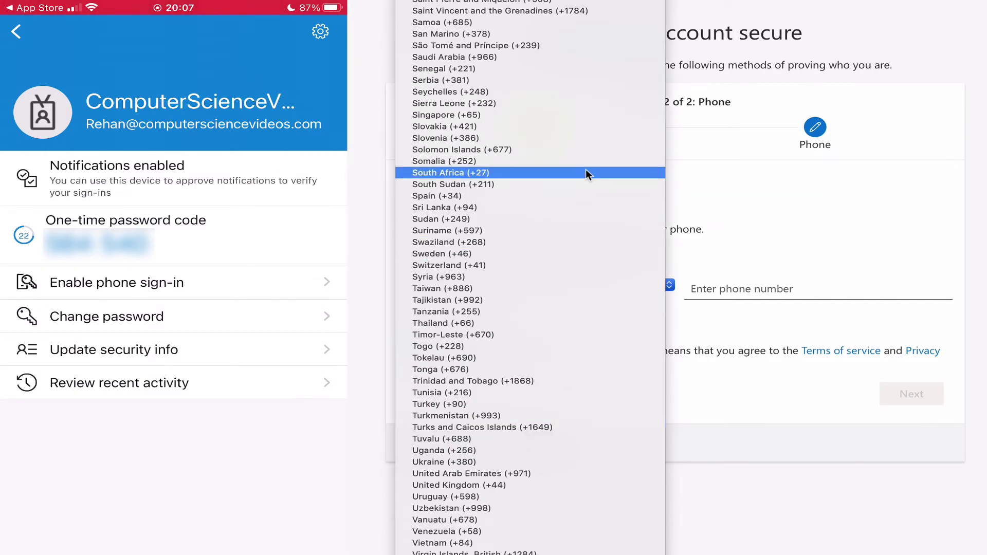
pyautogui.click(479, 485)
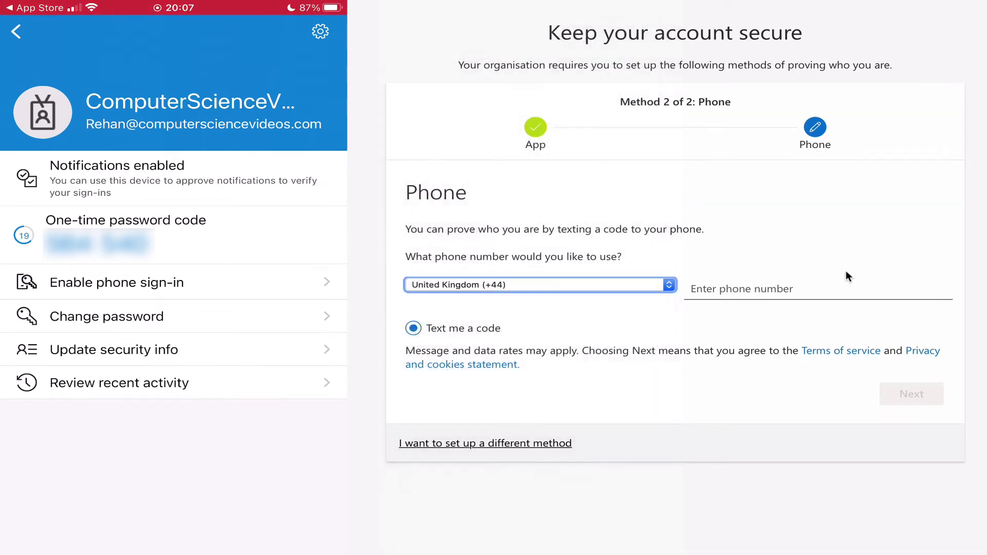
pyautogui.click(782, 289)
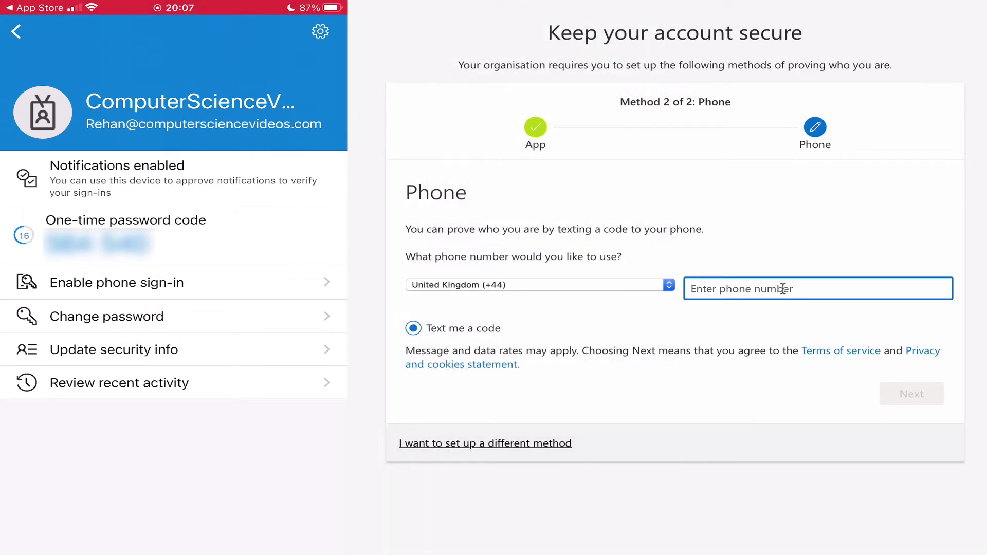
pyautogui.write('07')
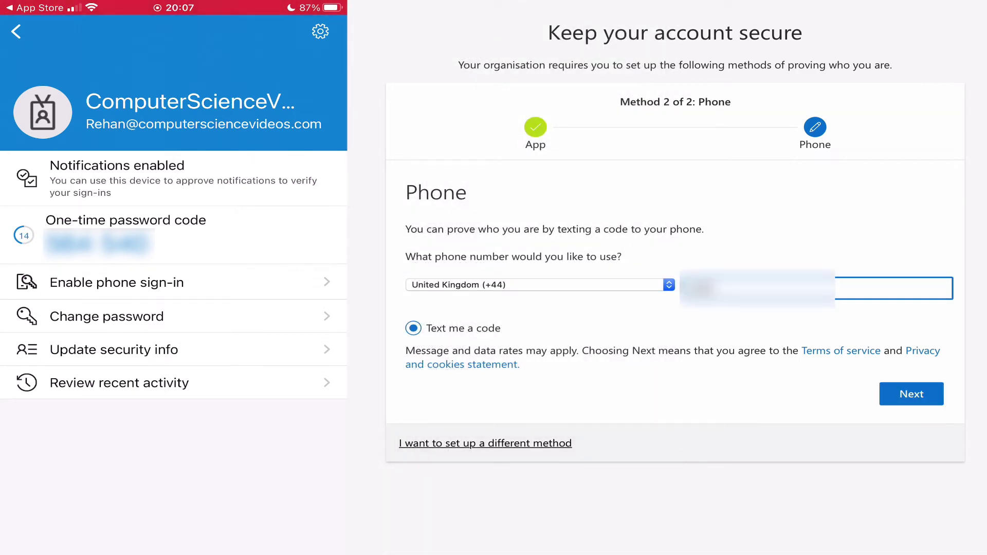
pyautogui.write('1234567')
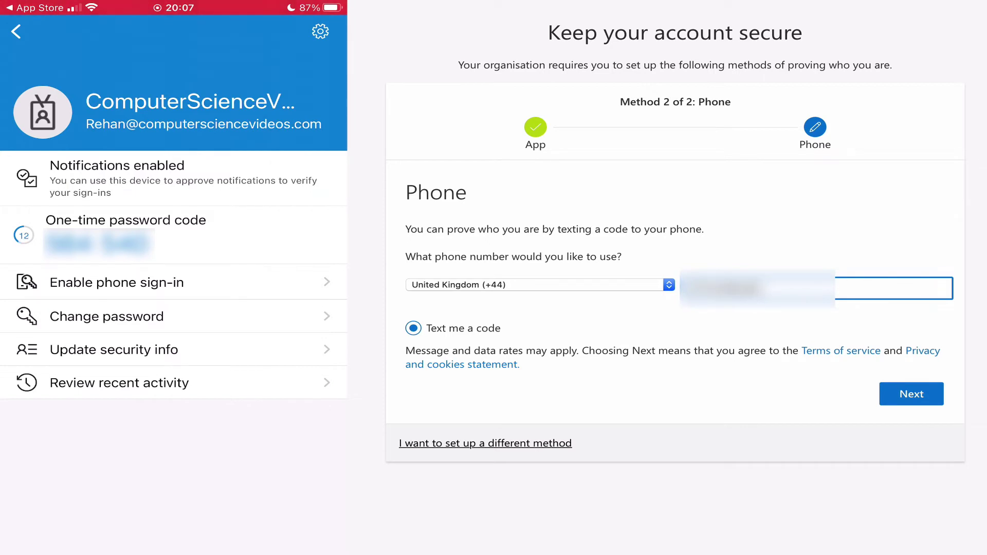
pyautogui.click(910, 398)
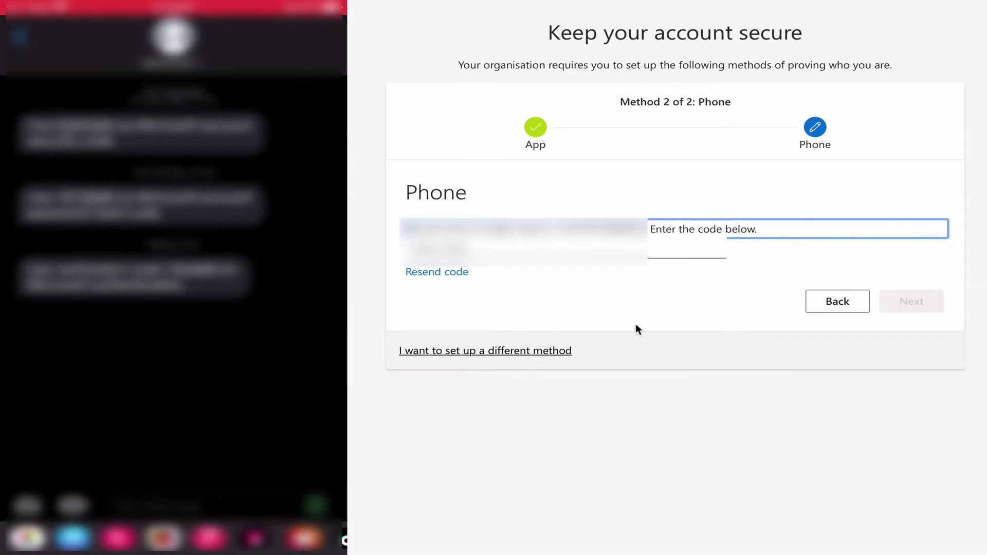
# - Enter the texted verification code and continue past the phone-verified confirmation
pyautogui.click(496, 252)
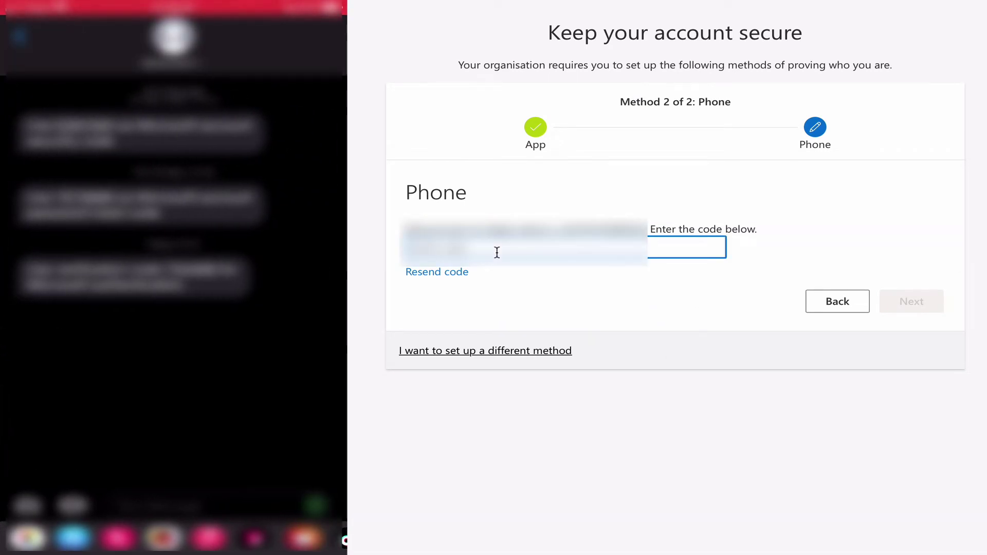
pyautogui.hotkey('ctrl', 'v')
pyautogui.write('1234')
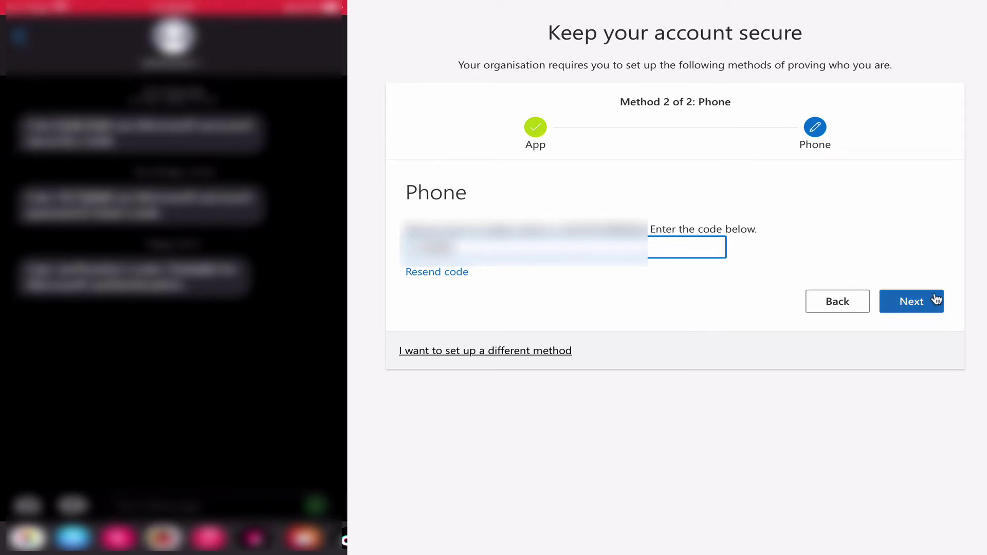
pyautogui.click(934, 303)
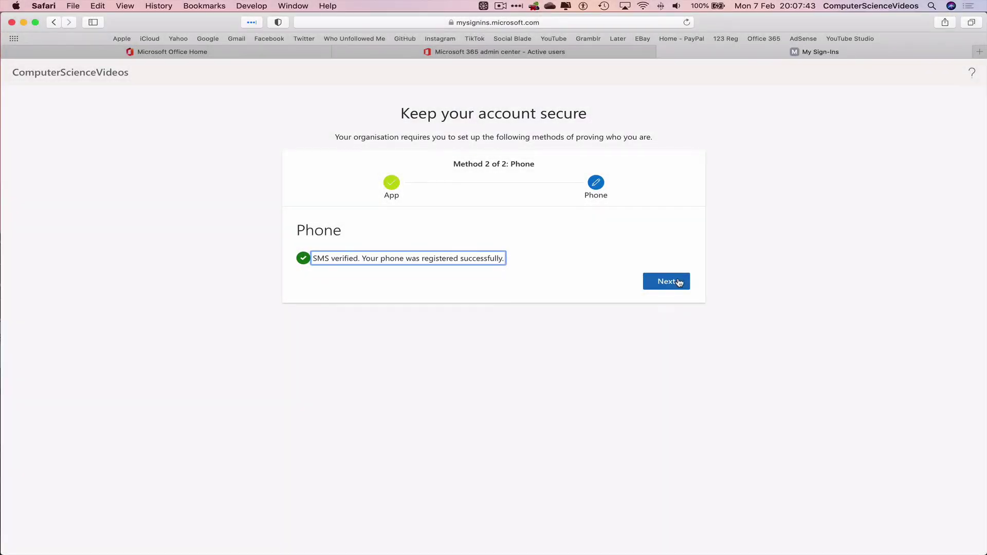
pyautogui.click(679, 283)
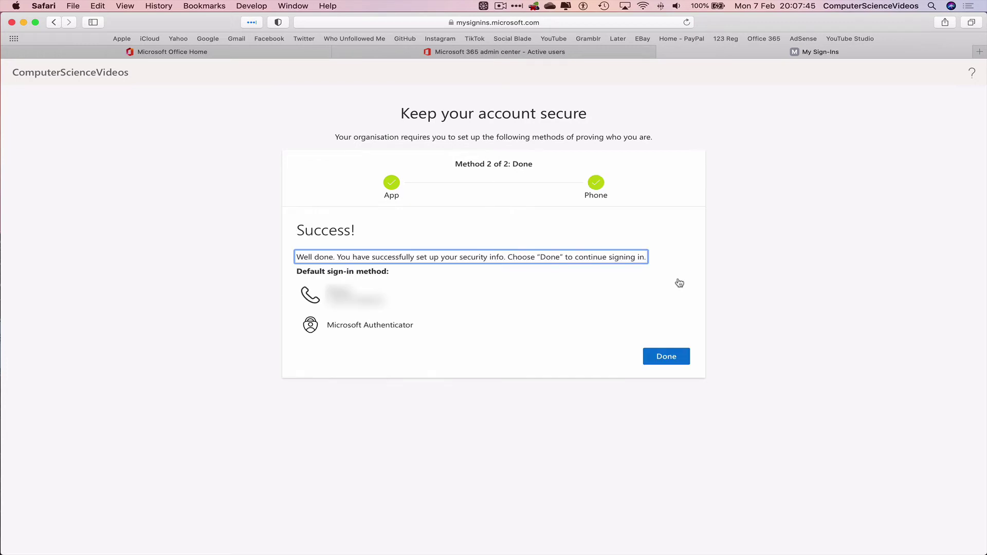
# - Finish security info setup, then enable multi-factor authentication for the second user
pyautogui.click(668, 357)
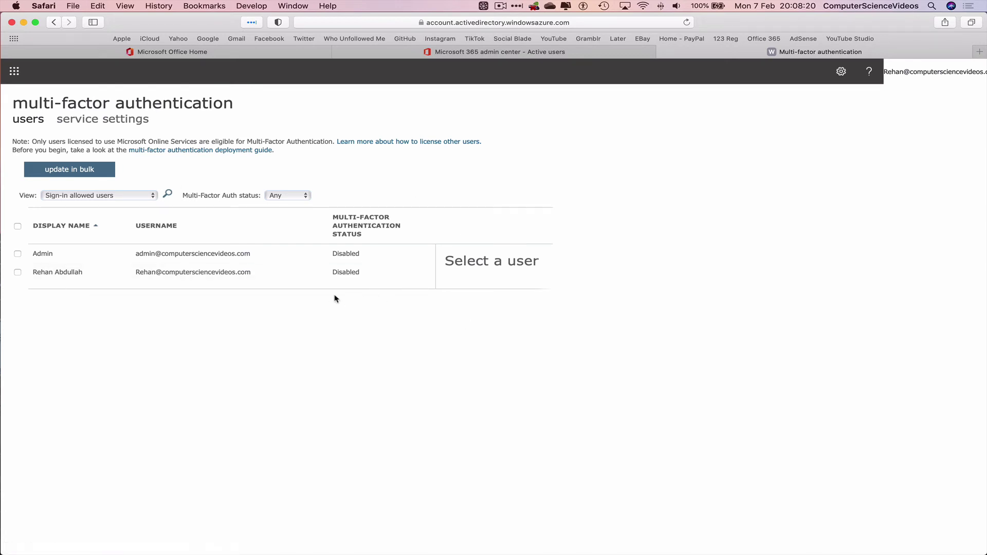
pyautogui.click(17, 272)
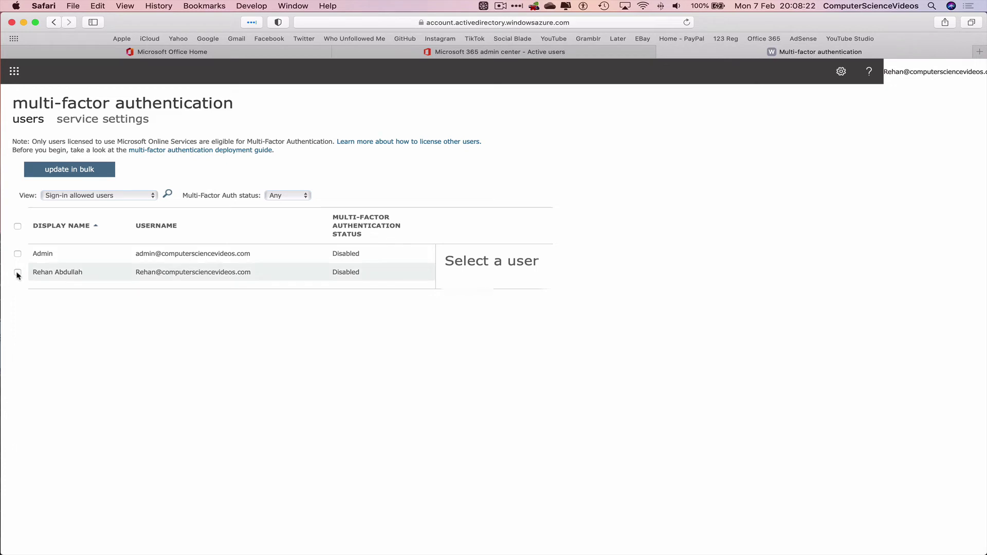
pyautogui.click(453, 329)
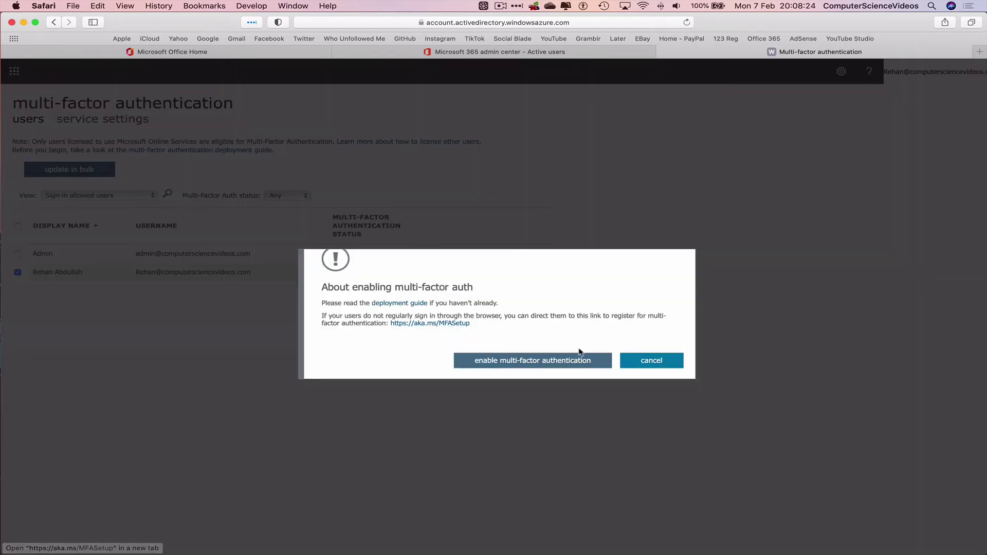
pyautogui.click(590, 361)
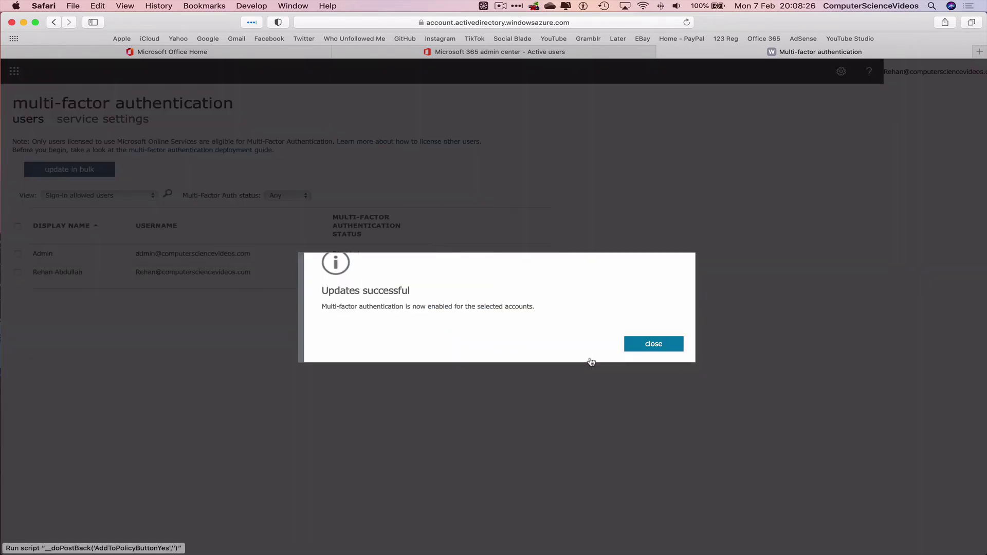
pyautogui.click(667, 344)
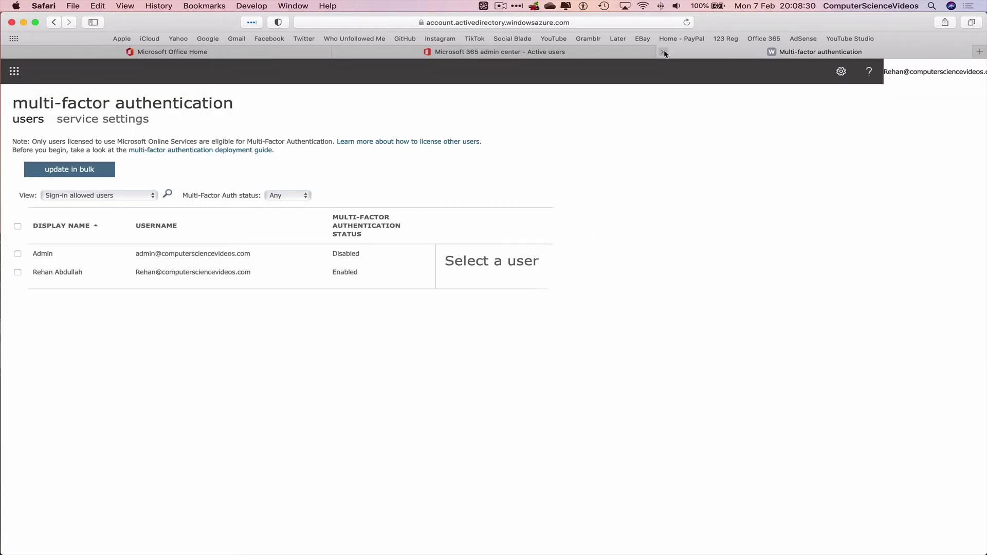
# - Close the multi-factor authentication tab and sign out of the Office account
pyautogui.click(664, 52)
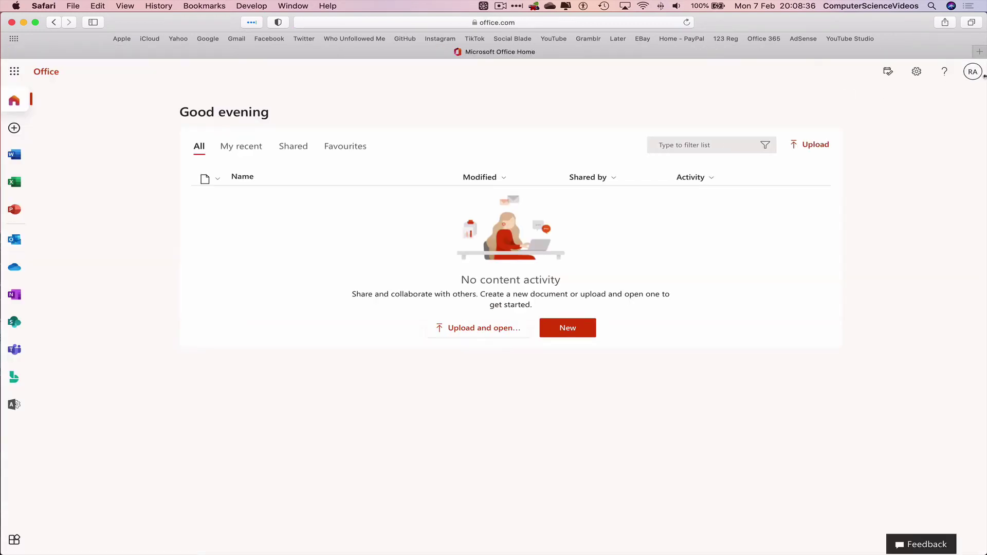
pyautogui.click(973, 73)
pyautogui.click(962, 98)
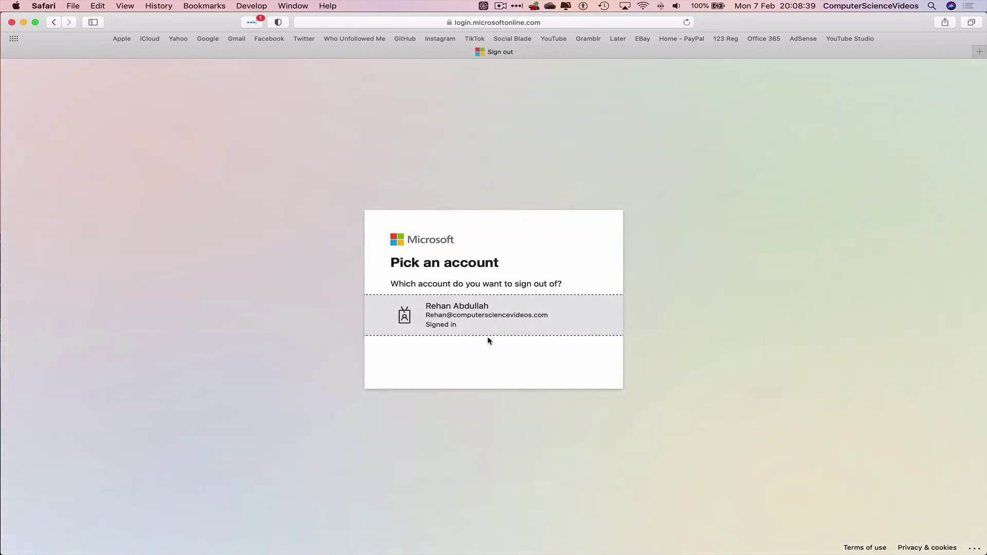
pyautogui.click(527, 307)
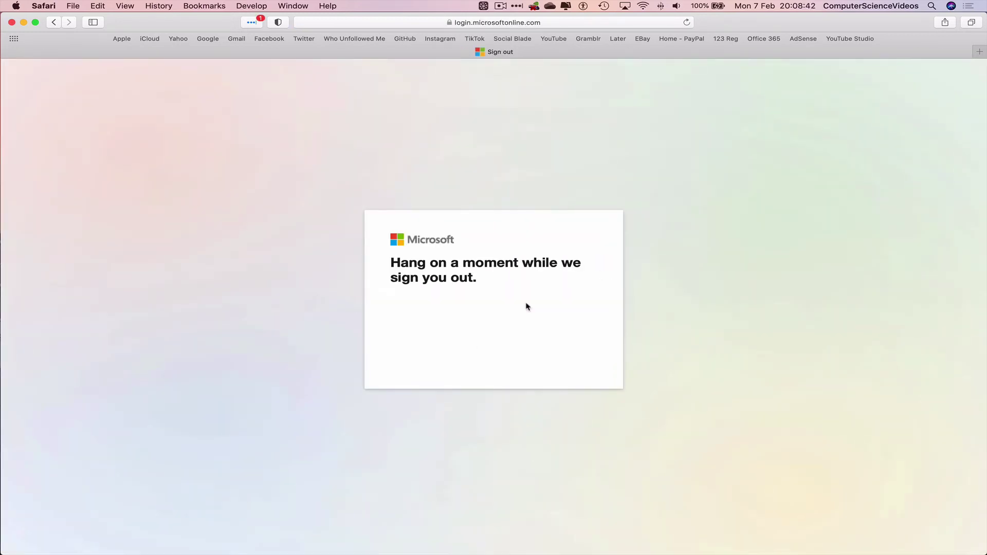
# - Load office.com and sign back in using the saved password
pyautogui.click(566, 22)
pyautogui.write('office.com')
pyautogui.press('Return')
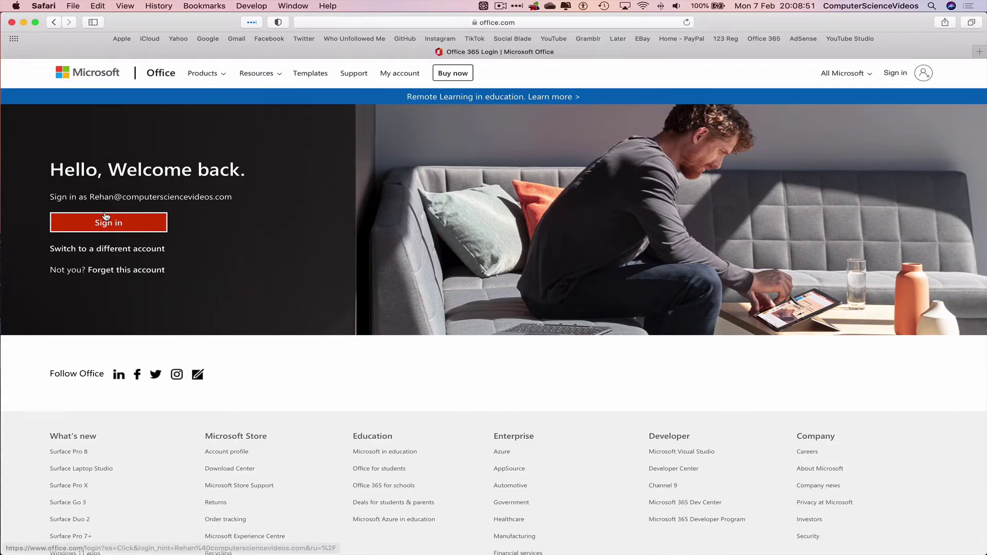
pyautogui.click(109, 223)
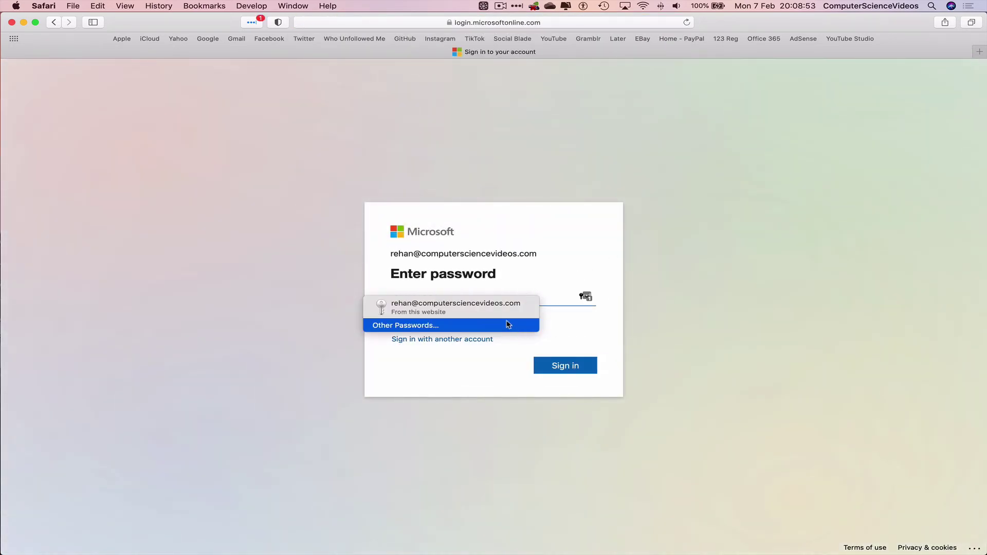
pyautogui.click(504, 305)
pyautogui.click(569, 367)
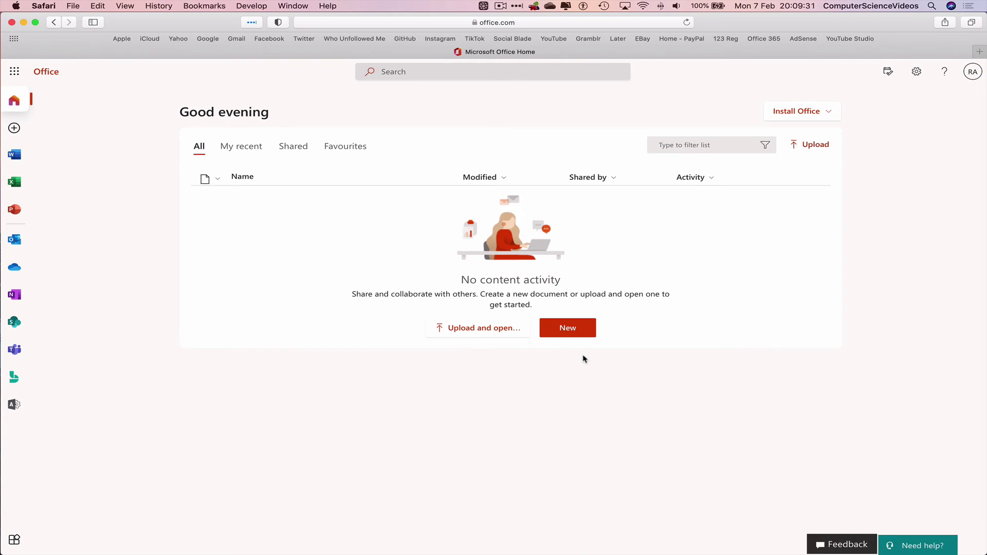
# - Quit Safari from the menu bar
pyautogui.click(51, 5)
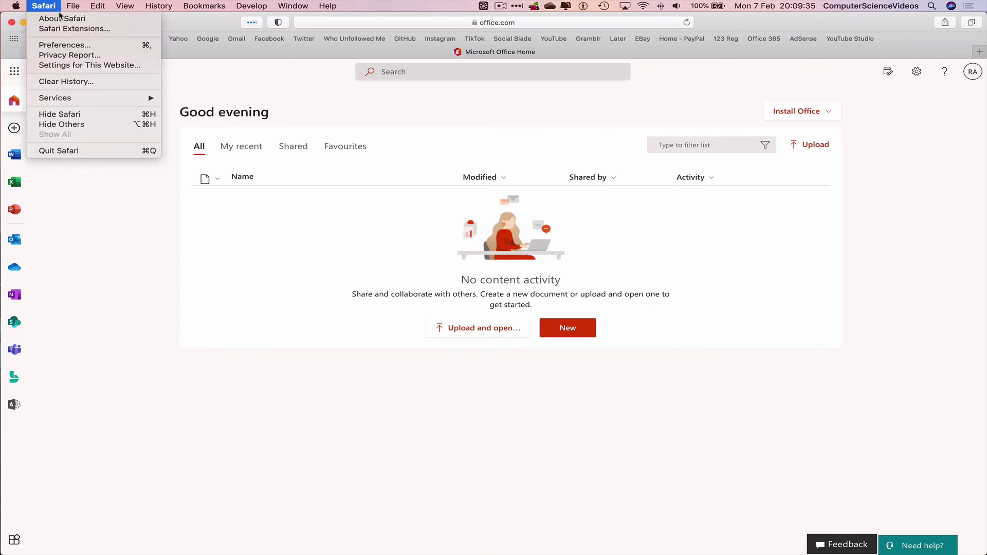
pyautogui.click(100, 150)
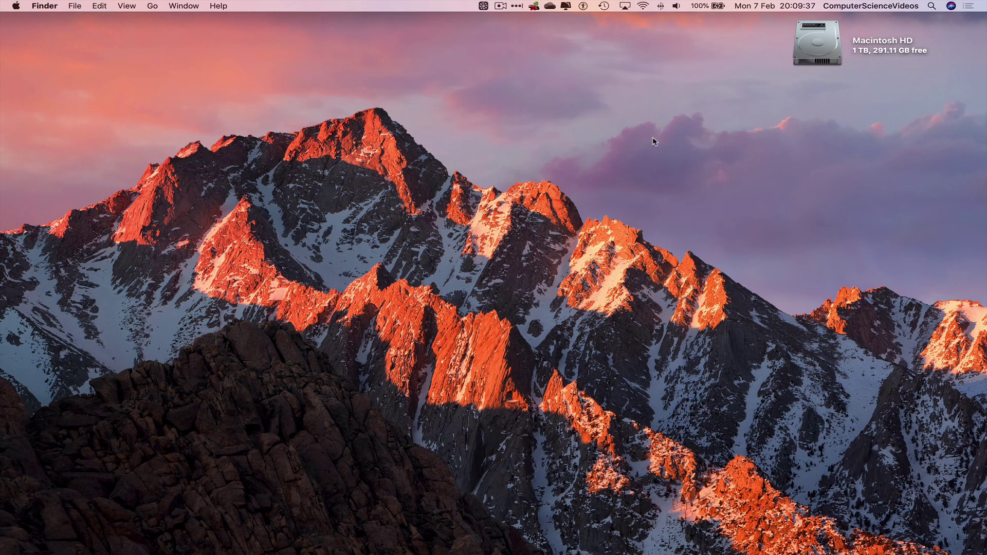